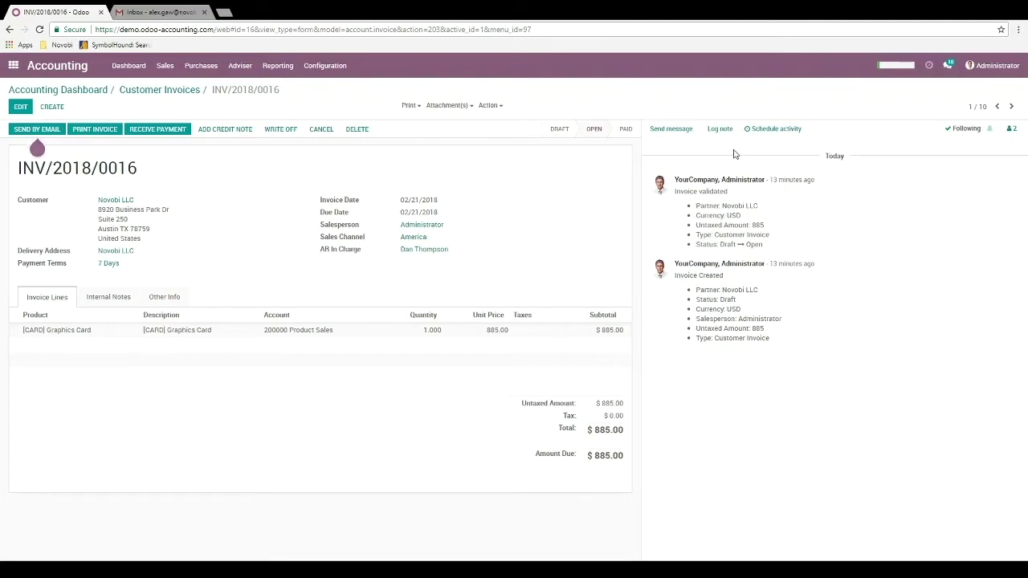
Step: Review the invoice's notification subscription options and its list of followers
{"action": "left_click", "coordinate": [990, 130]}
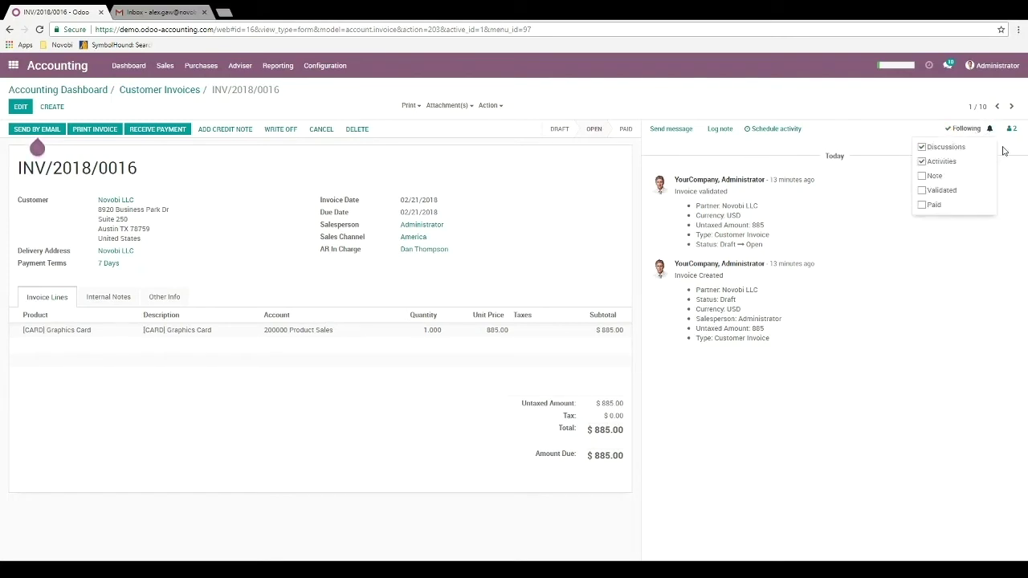
{"action": "left_click", "coordinate": [1011, 129]}
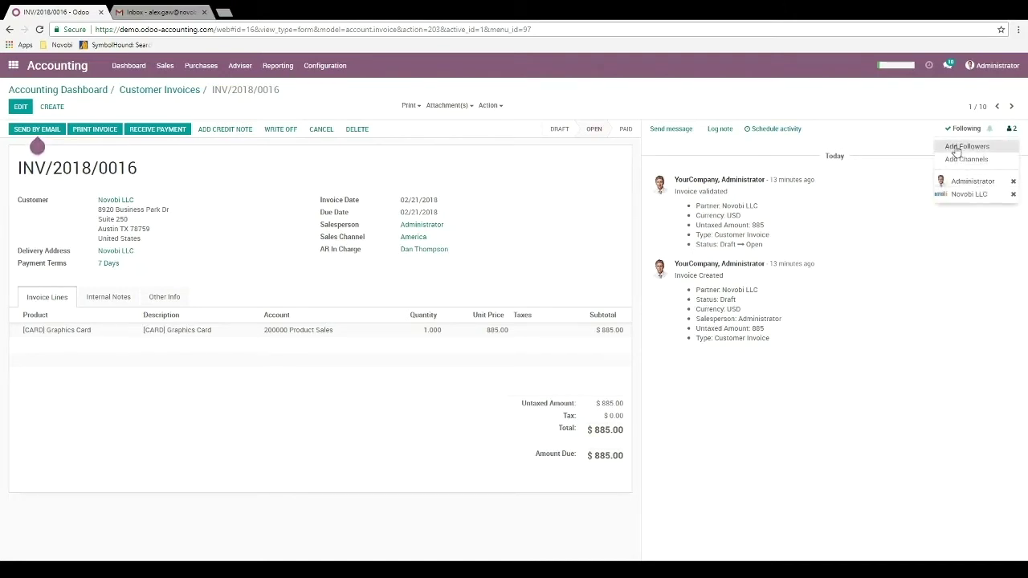
{"action": "left_click", "coordinate": [893, 134]}
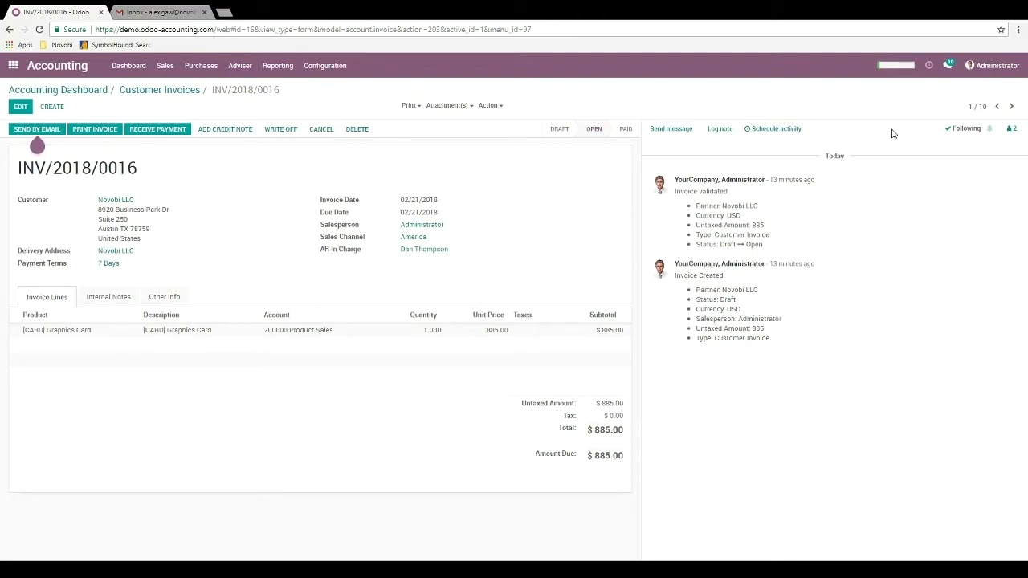
Step: Log an internal note on the invoice reading "Customer bought graphics card to play games."
{"action": "left_click", "coordinate": [719, 130]}
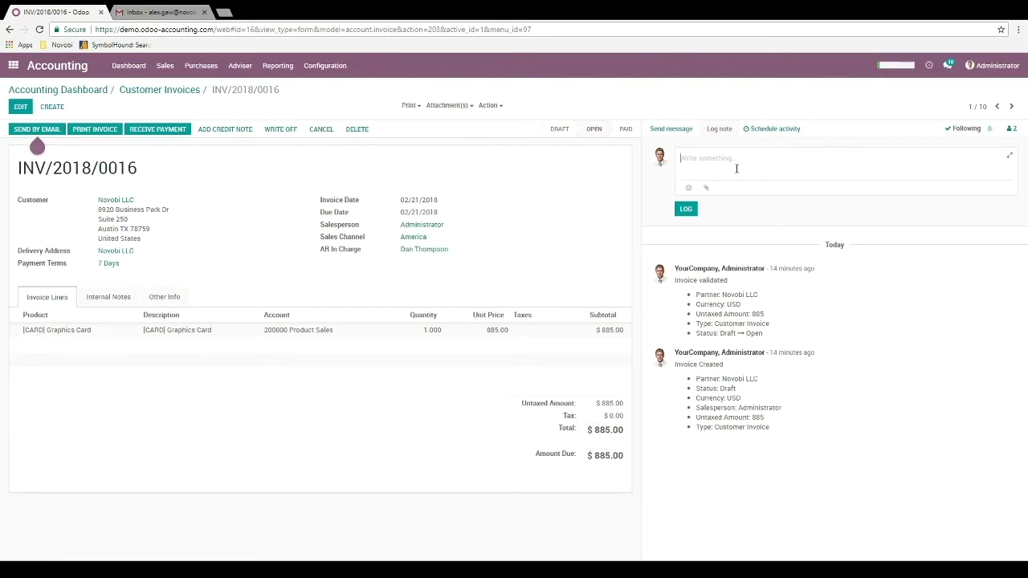
{"action": "type", "text": "Customer bought graphics card to play games."}
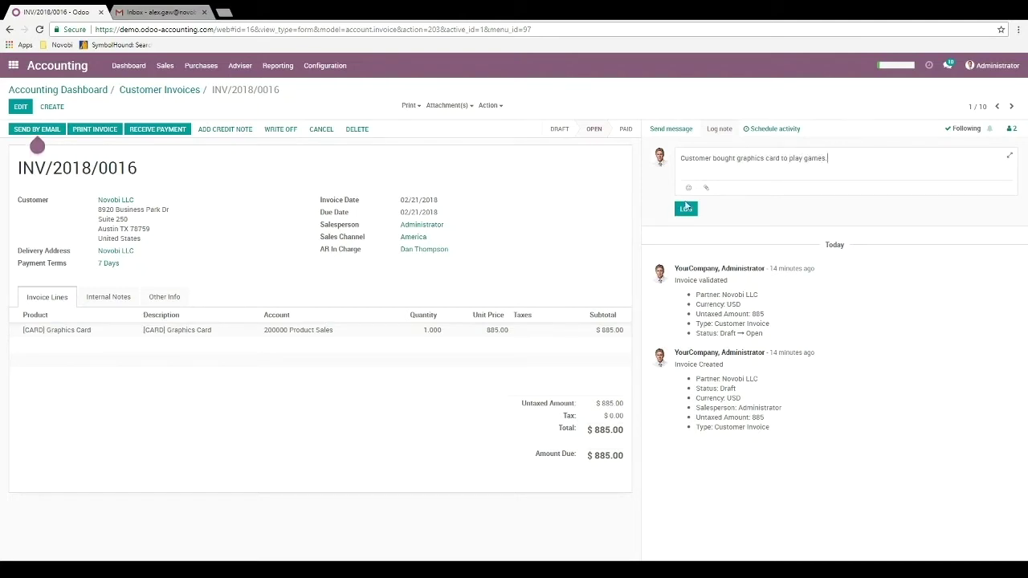
{"action": "left_click", "coordinate": [687, 209]}
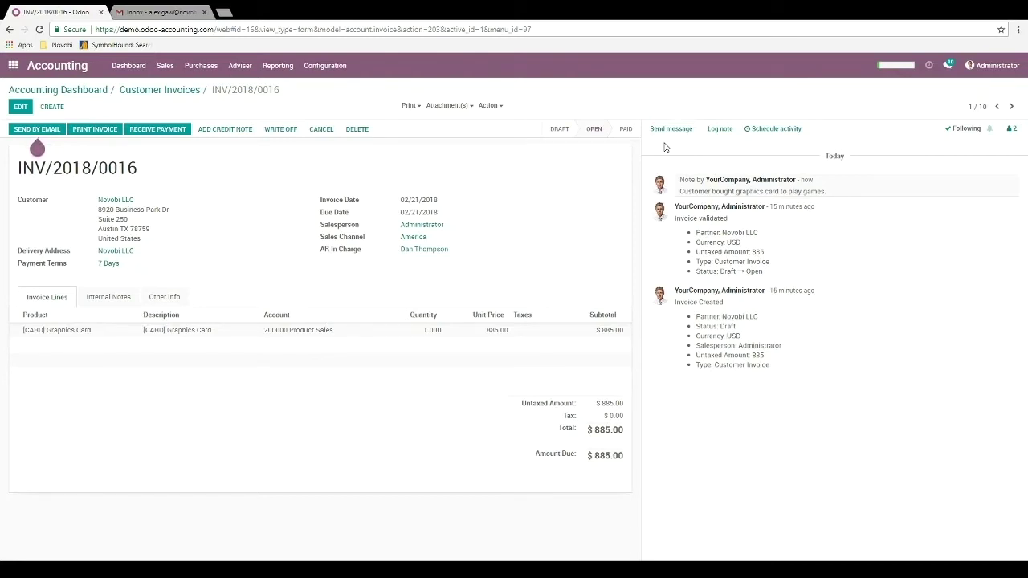
Step: Create an Email activity for the invoice with the summary "2-day reminder message" and due date 02/26/2018
{"action": "left_click", "coordinate": [768, 135]}
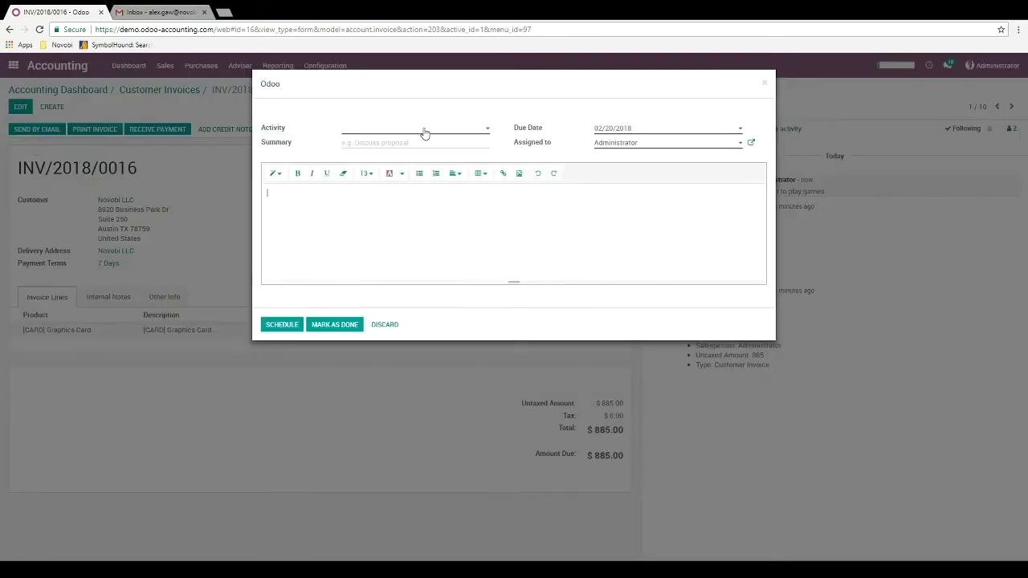
{"action": "left_click", "coordinate": [424, 130]}
{"action": "left_click", "coordinate": [359, 146]}
{"action": "left_click", "coordinate": [359, 145]}
{"action": "type", "text": "2-day reminder message"}
{"action": "left_click", "coordinate": [609, 128]}
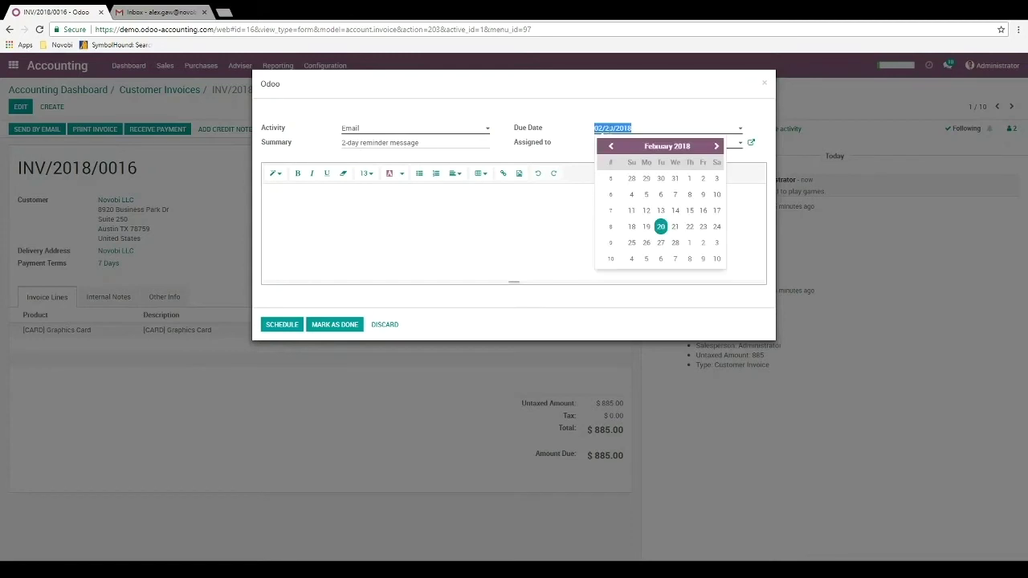
{"action": "left_click", "coordinate": [646, 244]}
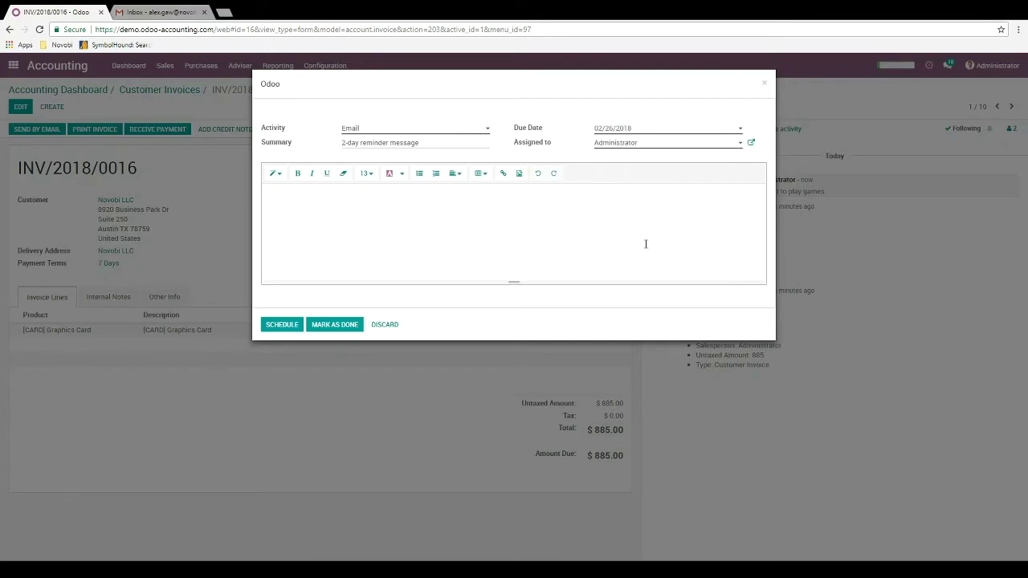
Step: Write a signed message hoping the customer enjoys the new graphics card and noting the invoice is due in two days, and schedule the activity
{"action": "left_click", "coordinate": [505, 221]}
{"action": "type", "text": "Hi Alex,"}
{"action": "key", "text": "Return"}
{"action": "type", "text": "We hope you enjoy playing games on your new graphics card! Please remember that t"}
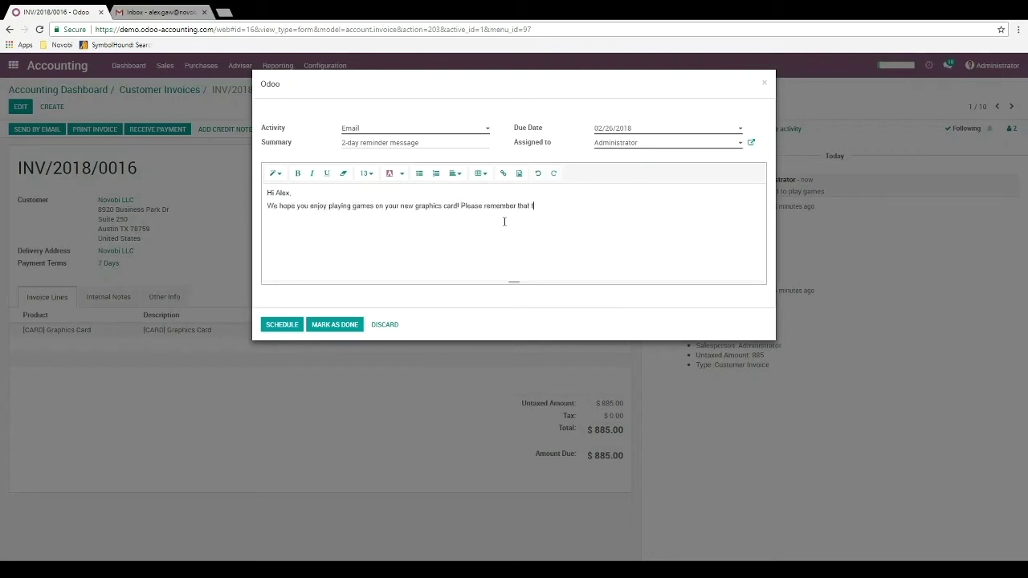
{"action": "type", "text": "he invoice is due in two days."}
{"action": "key", "text": "Return"}
{"action": "type", "text": "Thank you,"}
{"action": "key", "text": "Return"}
{"action": "type", "text": "Ale"}
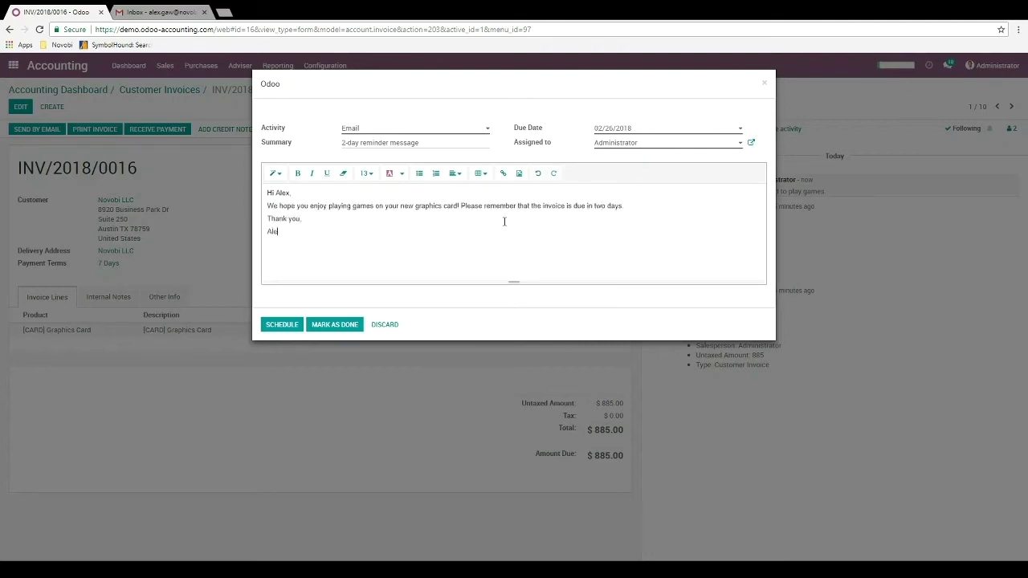
{"action": "type", "text": "x"}
{"action": "left_click", "coordinate": [281, 326]}
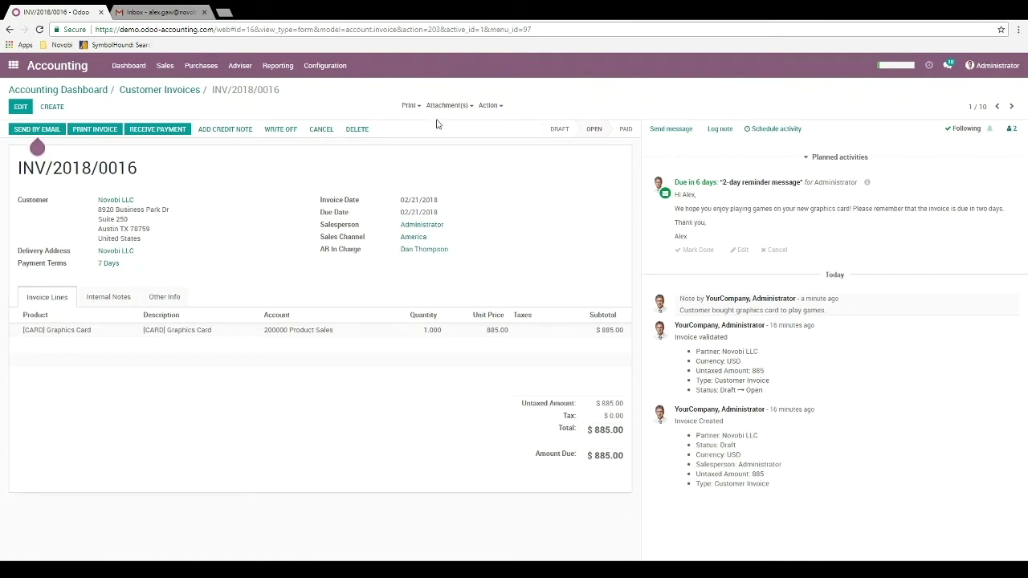
Step: Filter the customer invoices list by My Activities and open the Novobi LLC invoice
{"action": "mouse_move", "coordinate": [125, 123]}
{"action": "left_click", "coordinate": [136, 90]}
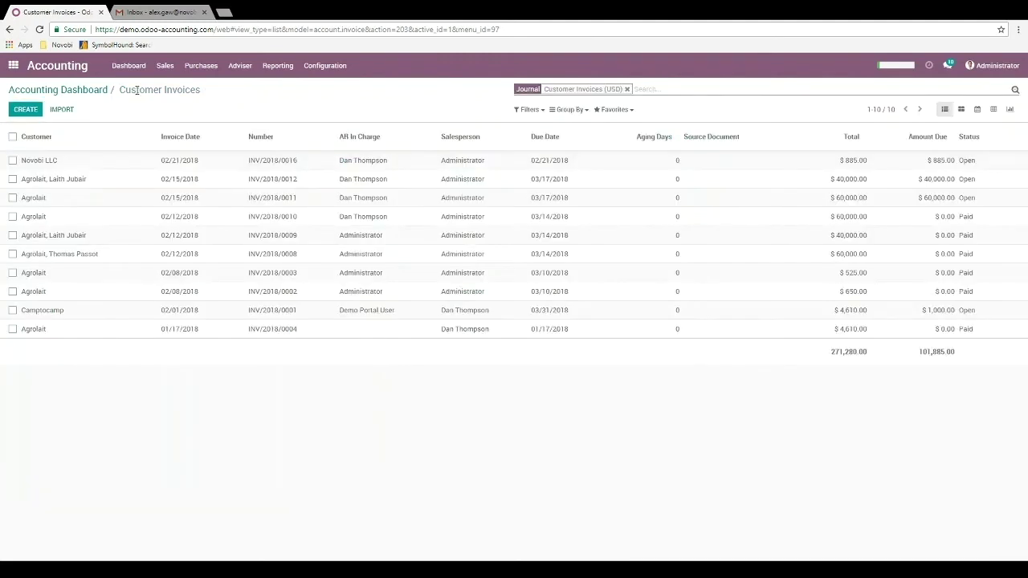
{"action": "left_click", "coordinate": [527, 110]}
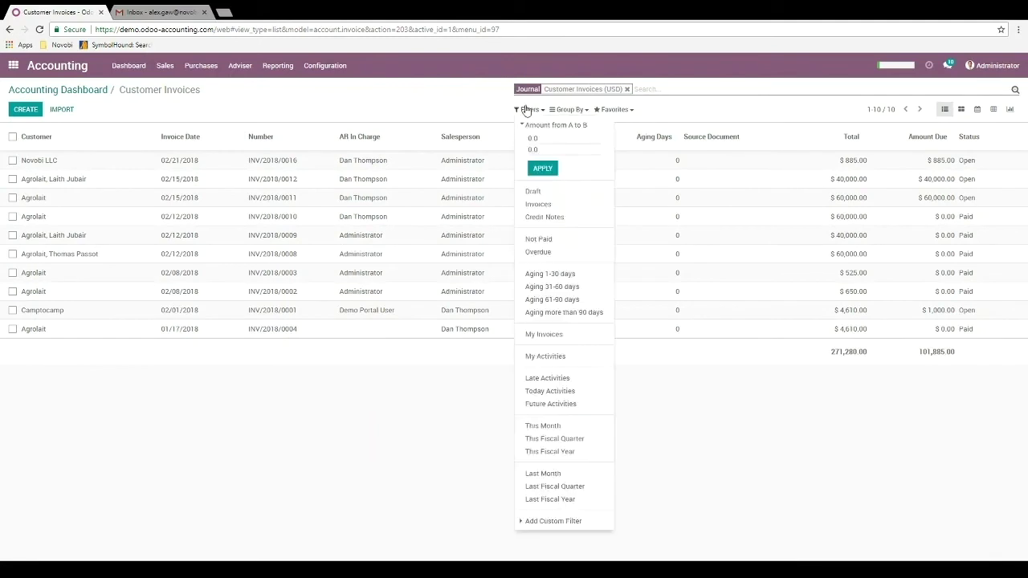
{"action": "left_click", "coordinate": [545, 357]}
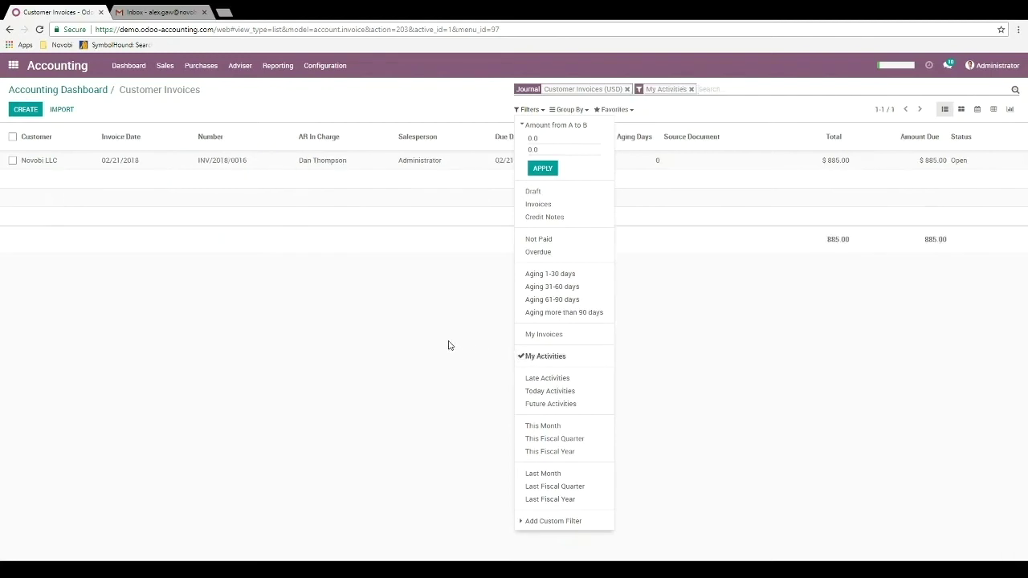
{"action": "left_click", "coordinate": [435, 318]}
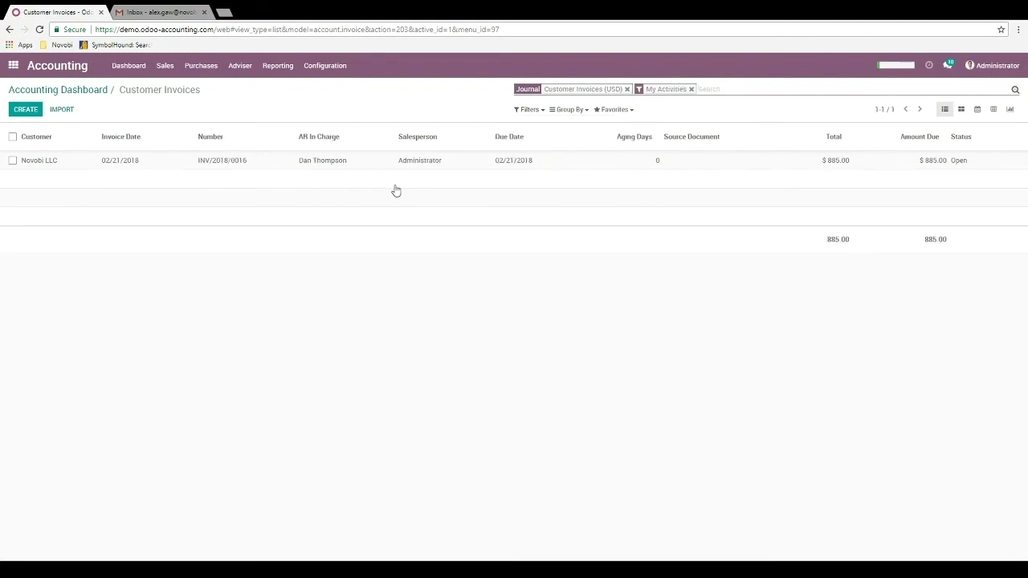
{"action": "left_click", "coordinate": [317, 162]}
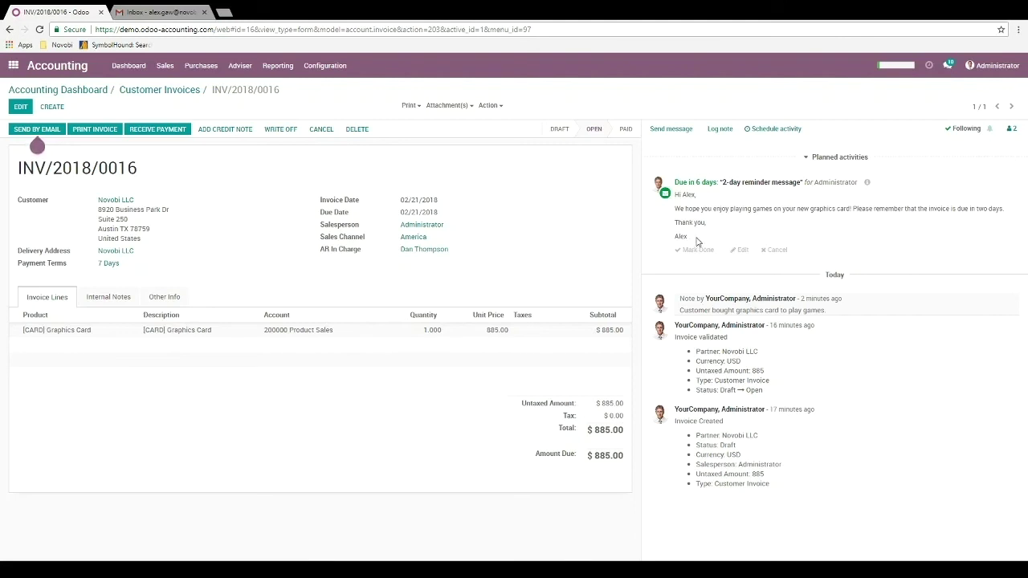
Step: Copy the planned activity's reminder text into a new message, check the invoice's followers and send it to them
{"action": "left_click_drag", "start_coordinate": [697, 242], "coordinate": [677, 196]}
{"action": "key", "text": "ctrl+c"}
{"action": "left_click", "coordinate": [671, 131]}
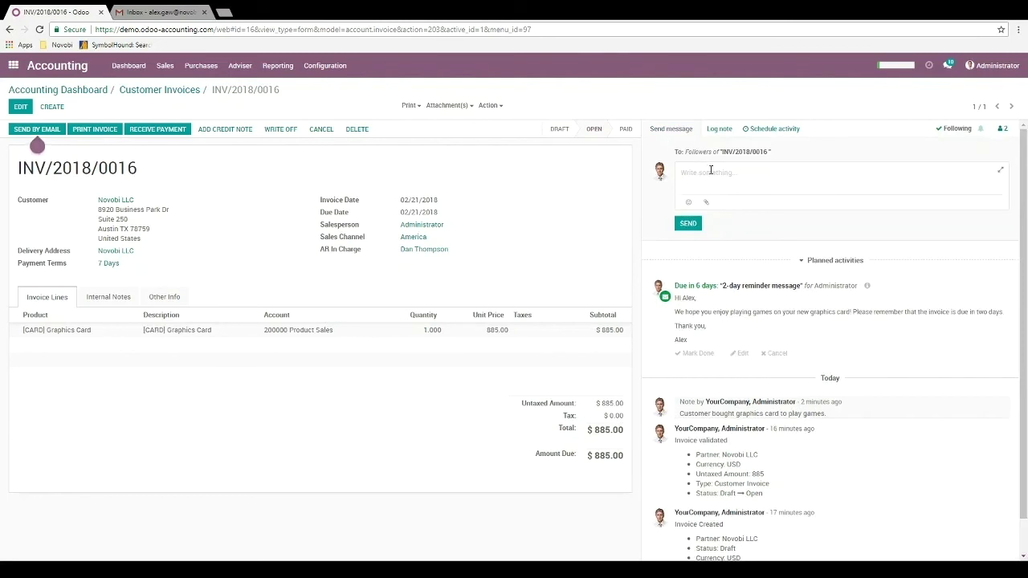
{"action": "key", "text": "ctrl+v"}
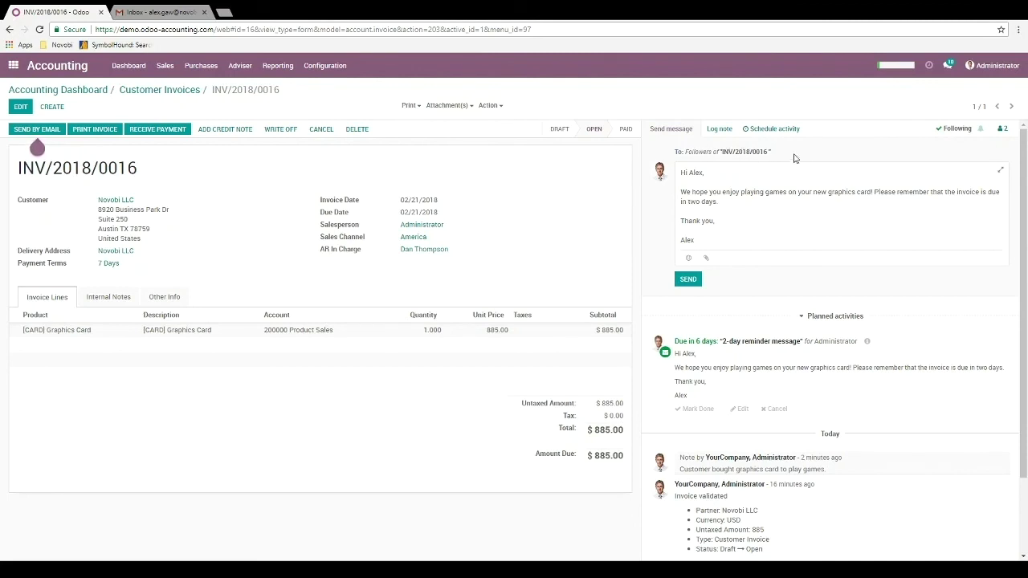
{"action": "left_click", "coordinate": [1002, 129]}
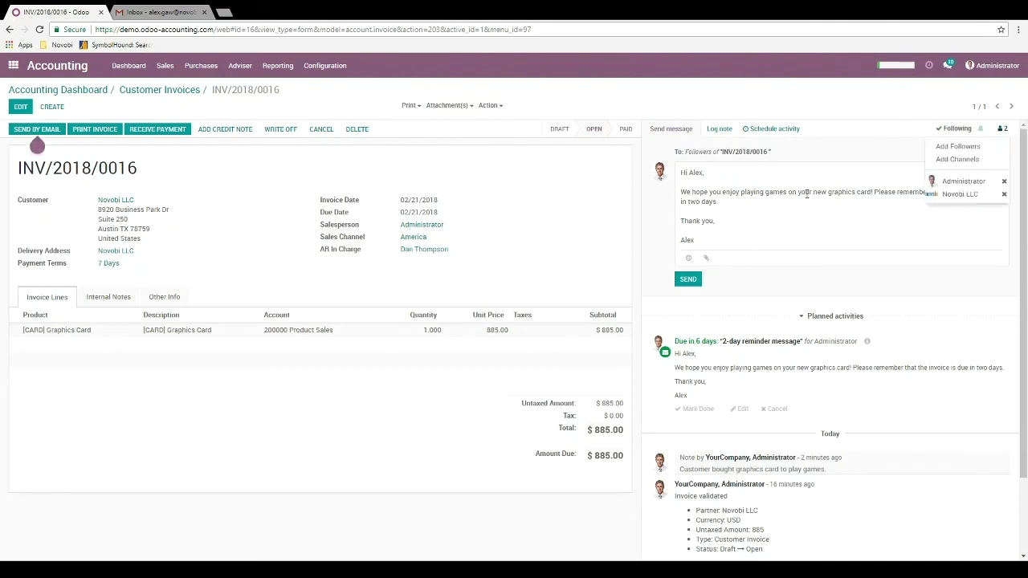
{"action": "left_click", "coordinate": [725, 249]}
{"action": "left_click", "coordinate": [688, 280]}
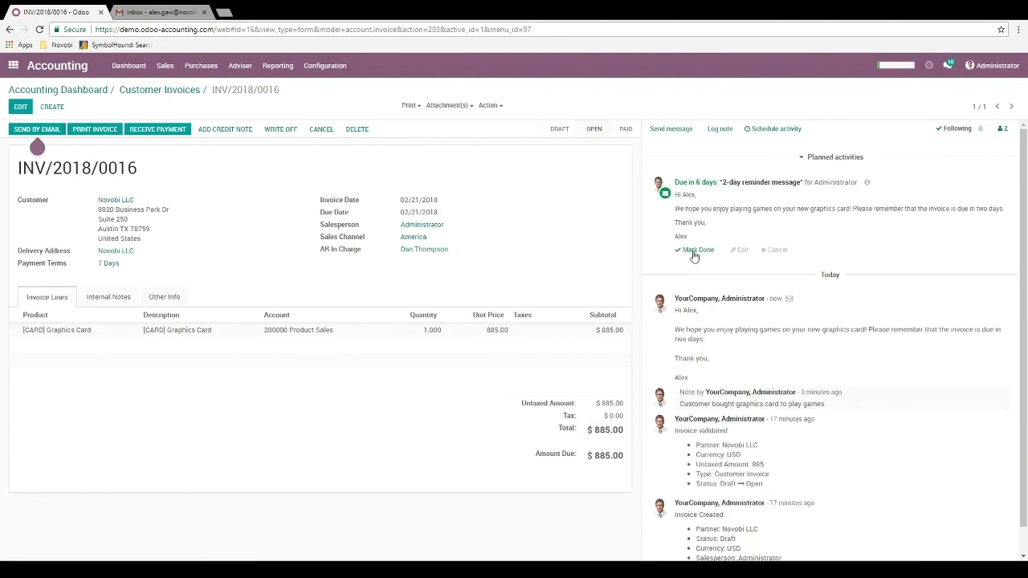
Step: Mark the "2-day reminder message" activity as done with the feedback "Sent email to customer"
{"action": "left_click", "coordinate": [695, 249]}
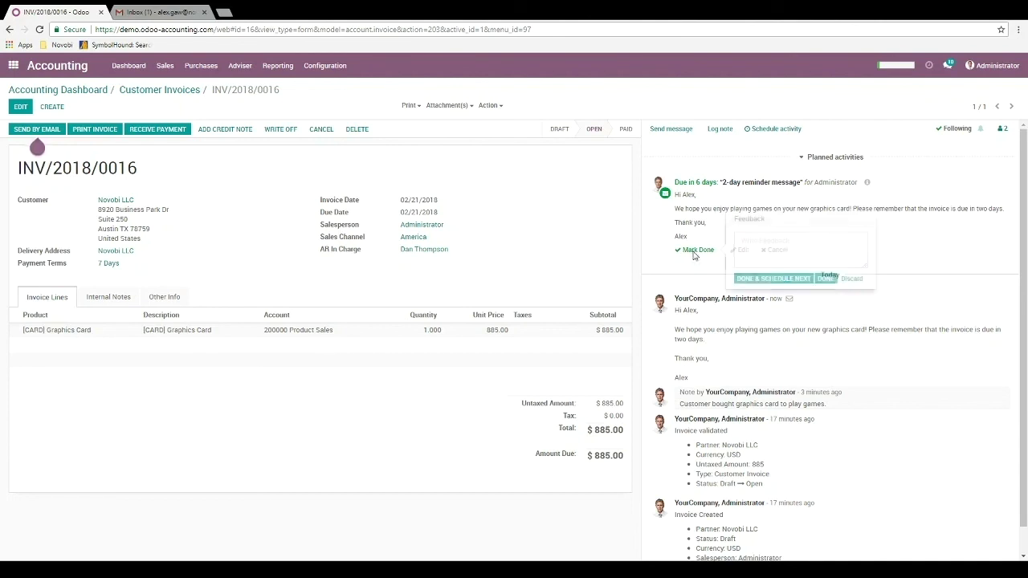
{"action": "type", "text": "Sent email to customer"}
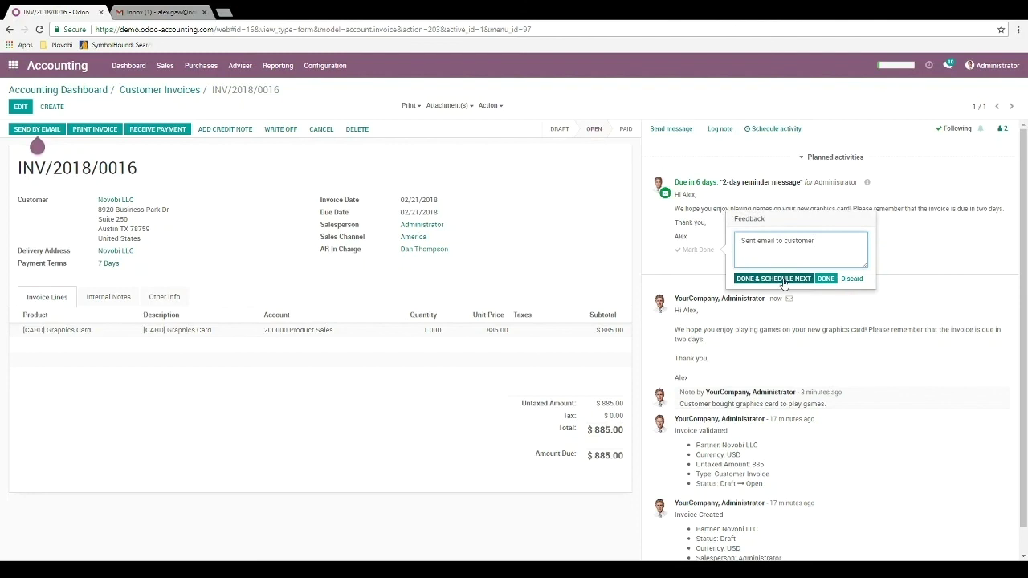
{"action": "left_click", "coordinate": [827, 280]}
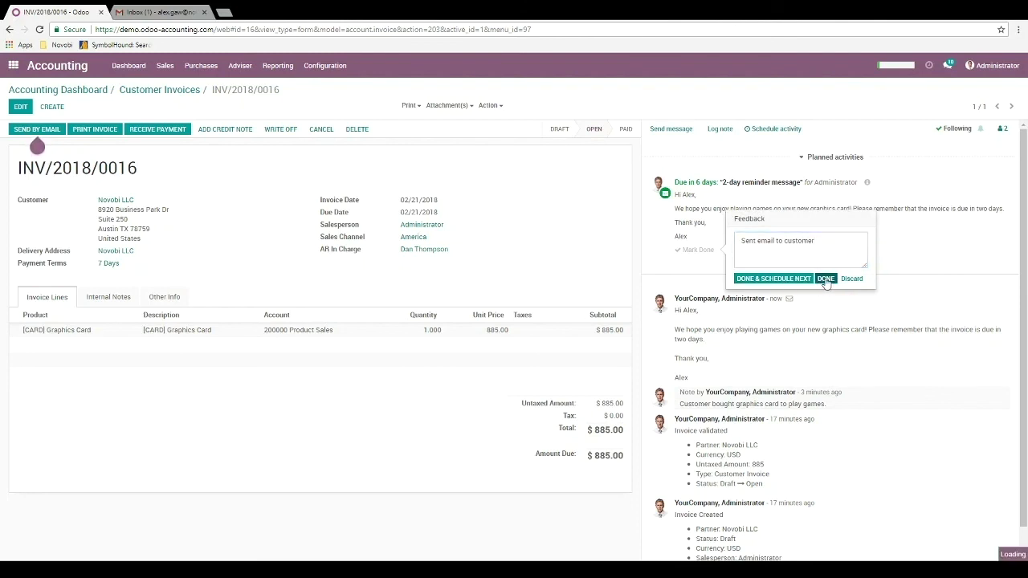
Step: Switch to Gmail, read the newly received invoice reminder email, and return to the invoice in Odoo
{"action": "left_click", "coordinate": [162, 13]}
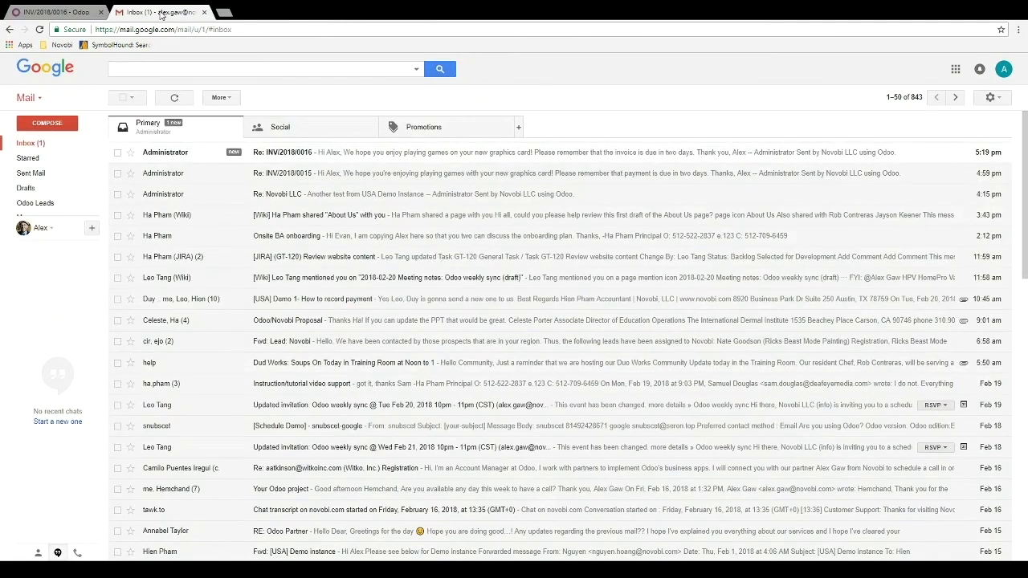
{"action": "left_click", "coordinate": [310, 153]}
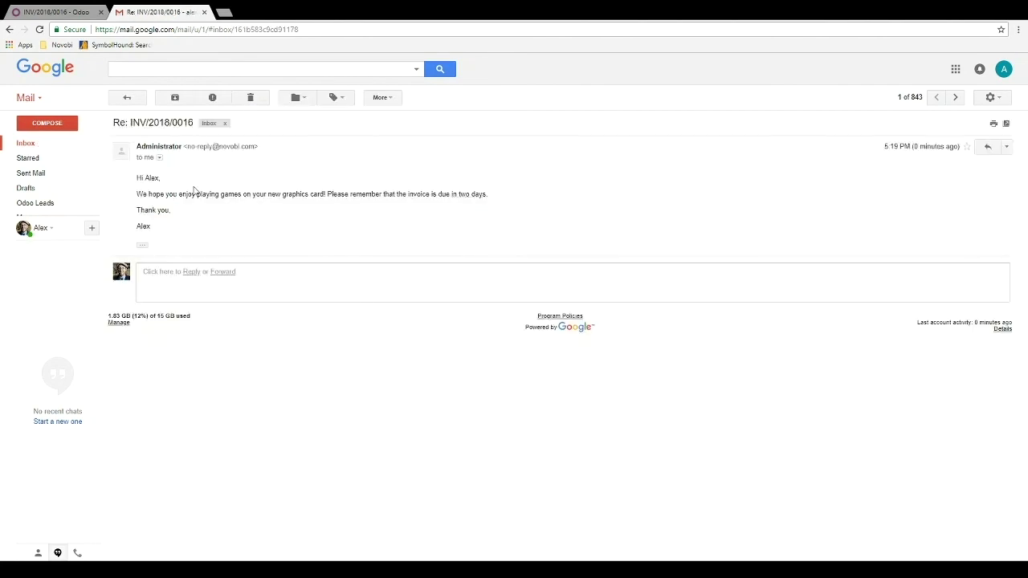
{"action": "left_click", "coordinate": [57, 16]}
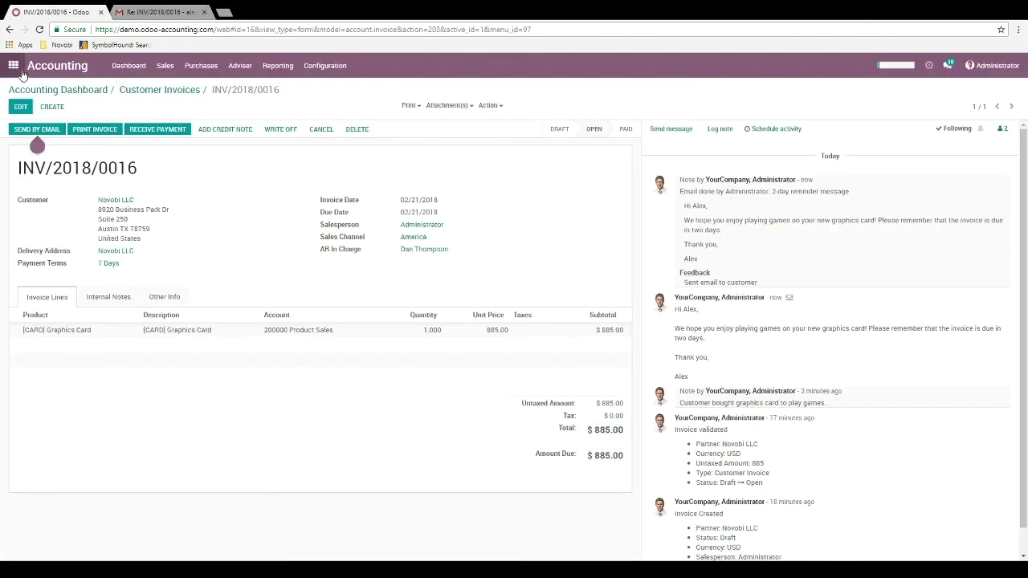